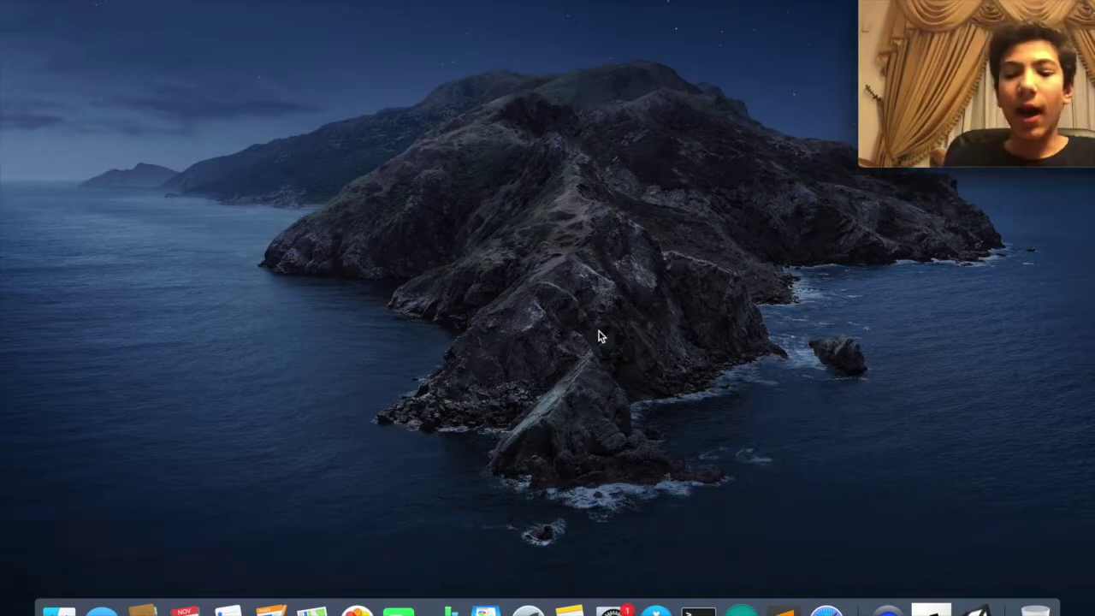
Quit Unity and remove both Unity application shortcuts from the Dock
right_click(931, 609)
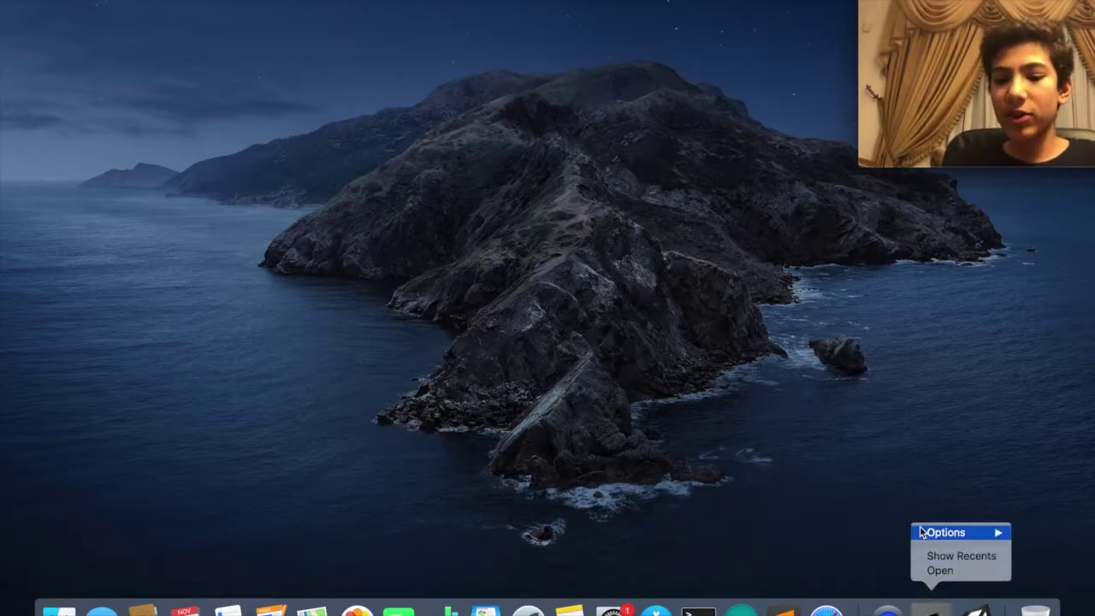
mouse_move(920, 532)
click(892, 545)
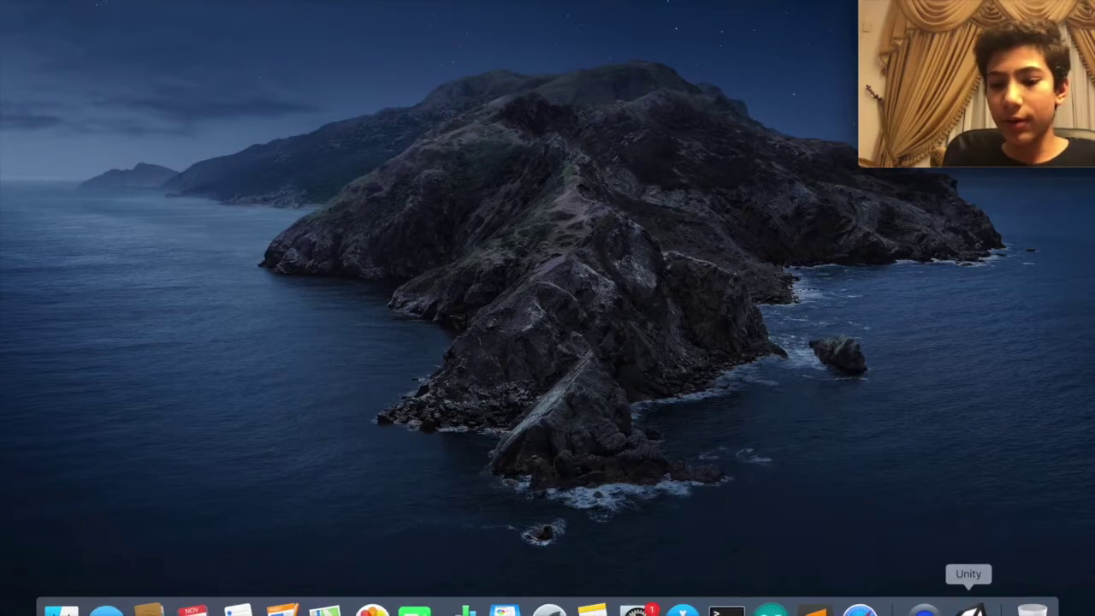
right_click(971, 609)
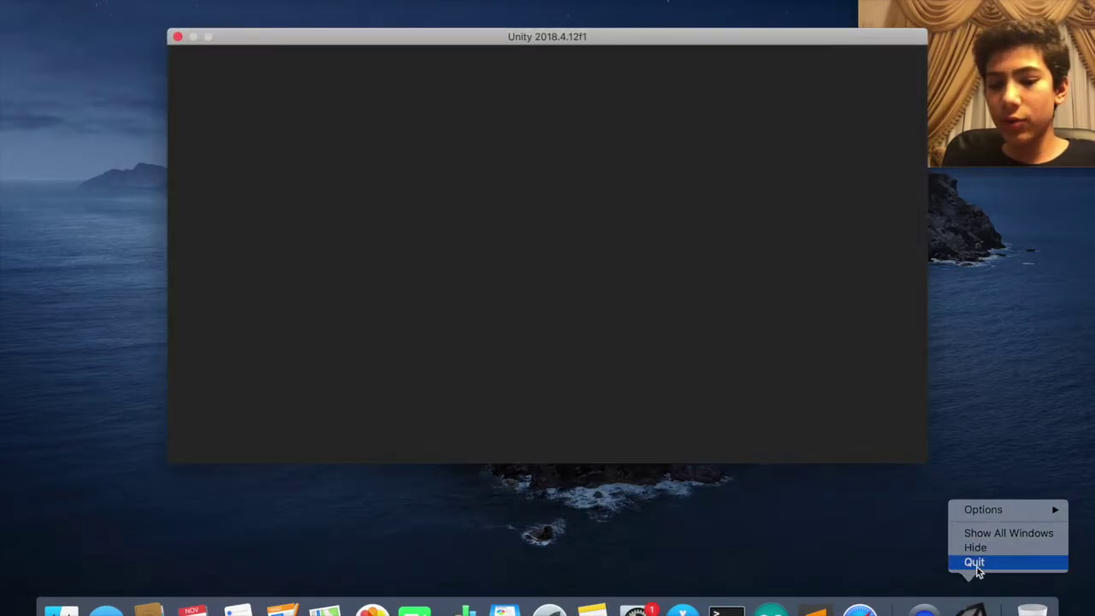
click(976, 562)
right_click(970, 609)
mouse_move(990, 532)
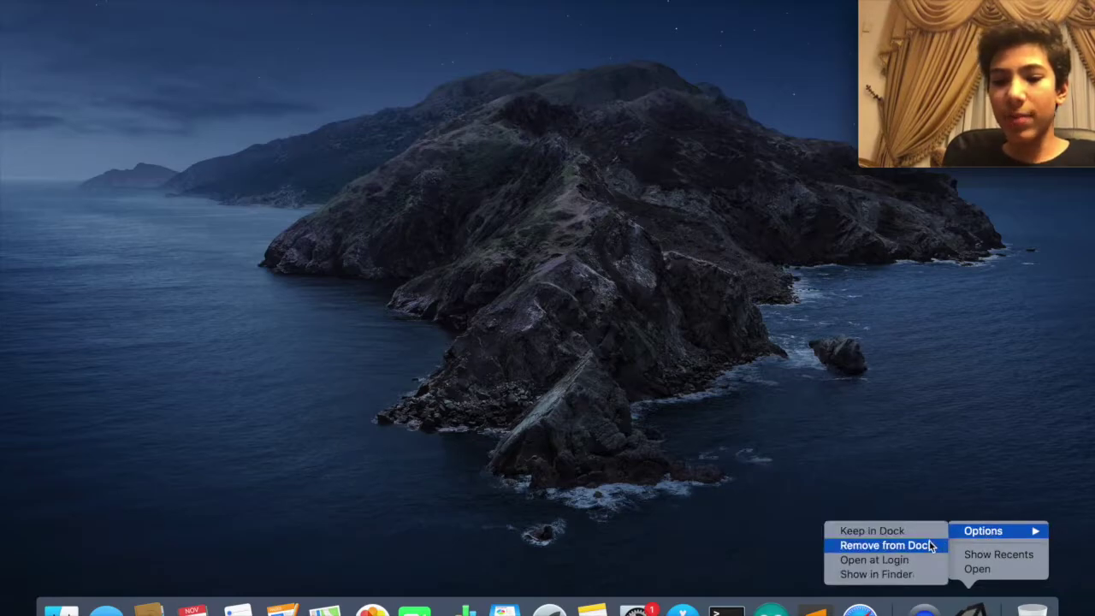
click(893, 544)
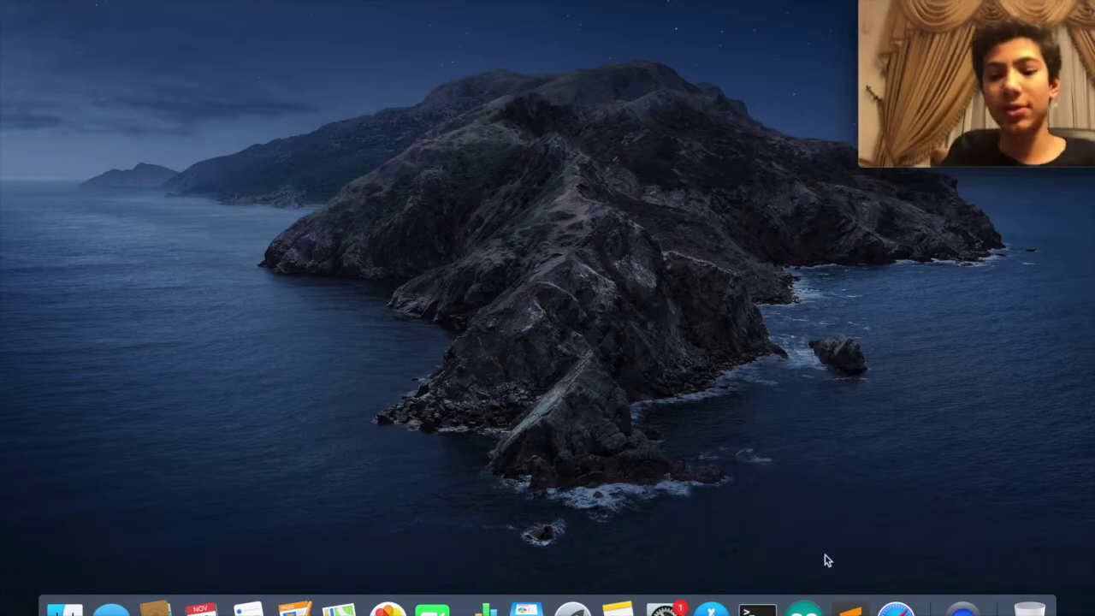
Switch to Safari and load the unity.com website
click(895, 609)
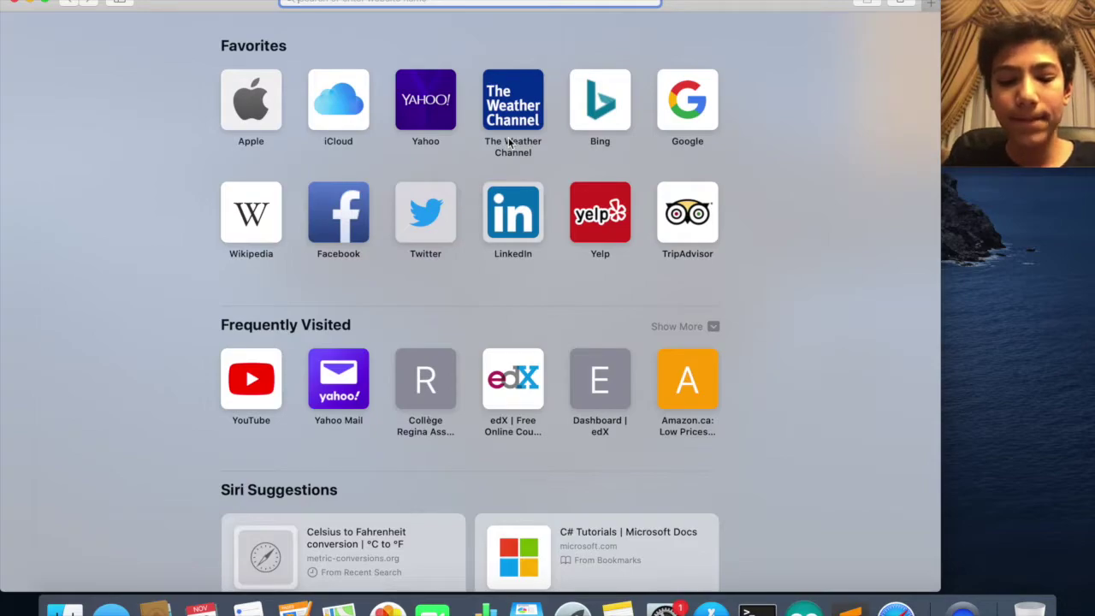
text(um)
key(BackSpace)
text(not)
key(BackSpace)
key(BackSpace)
text(t)
key(BackSpace)
key(Return)
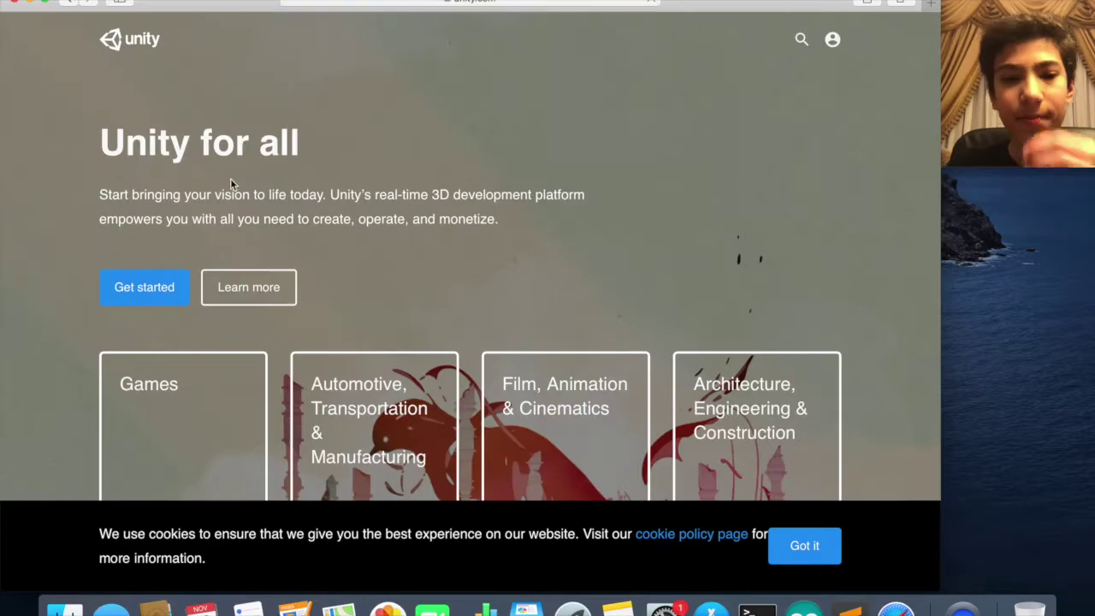
Open the Games section of the Unity website and go to its Get started plans and pricing page
scroll(42, 412, down, 3)
scroll(275, 244, up, 3)
scroll(275, 245, down, 10)
scroll(275, 245, up, 10)
scroll(265, 274, down, 4)
scroll(257, 299, up, 3)
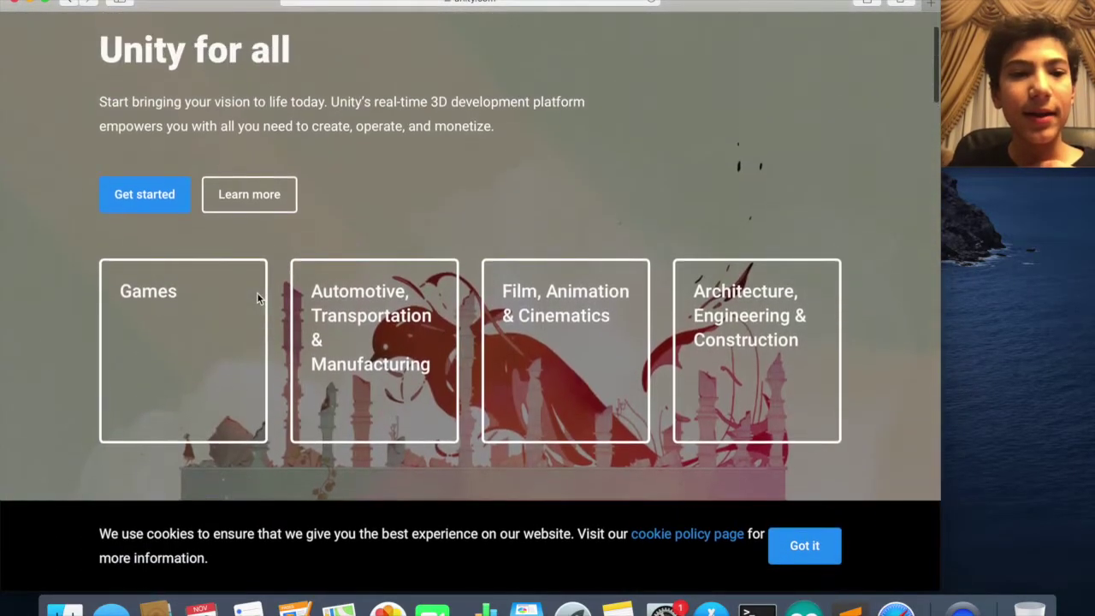
click(219, 329)
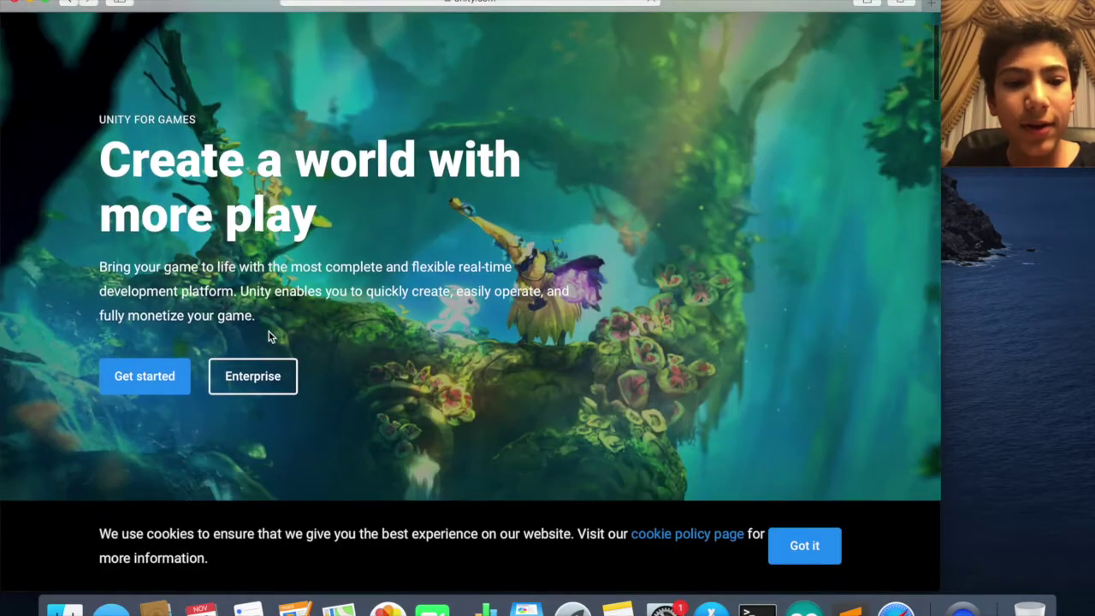
click(163, 353)
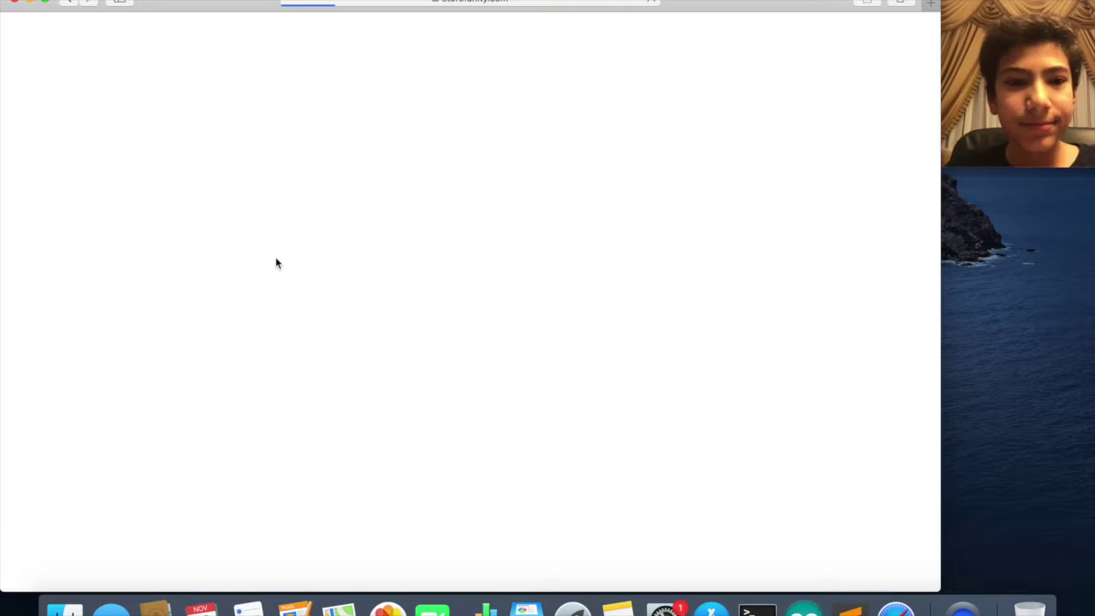
Show the Individual plans on the Unity Store plans and pricing page
scroll(276, 263, down, 2)
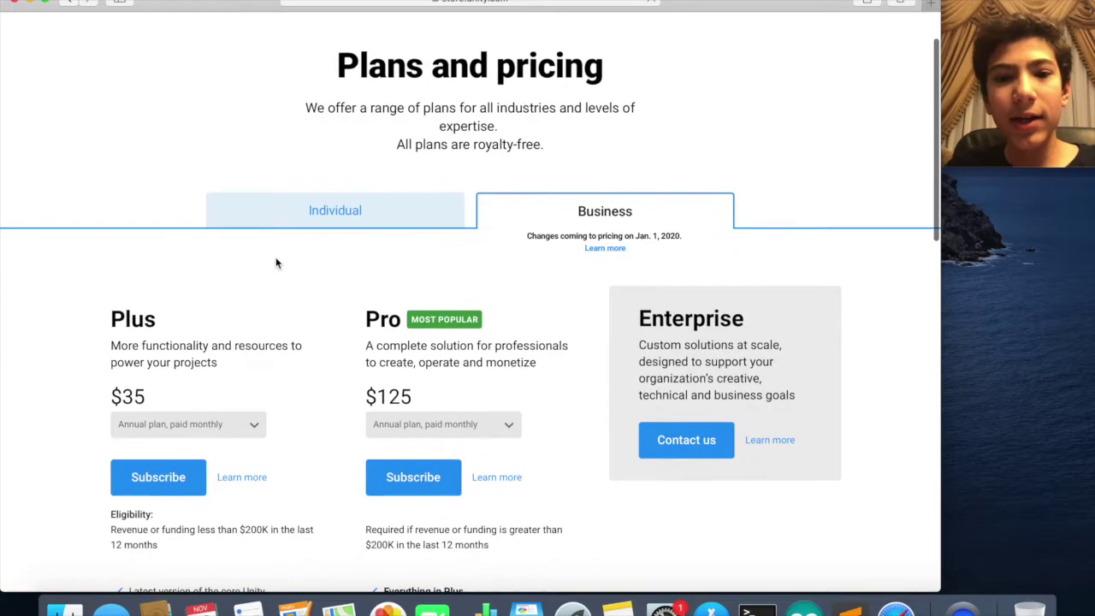
scroll(275, 262, up, 1)
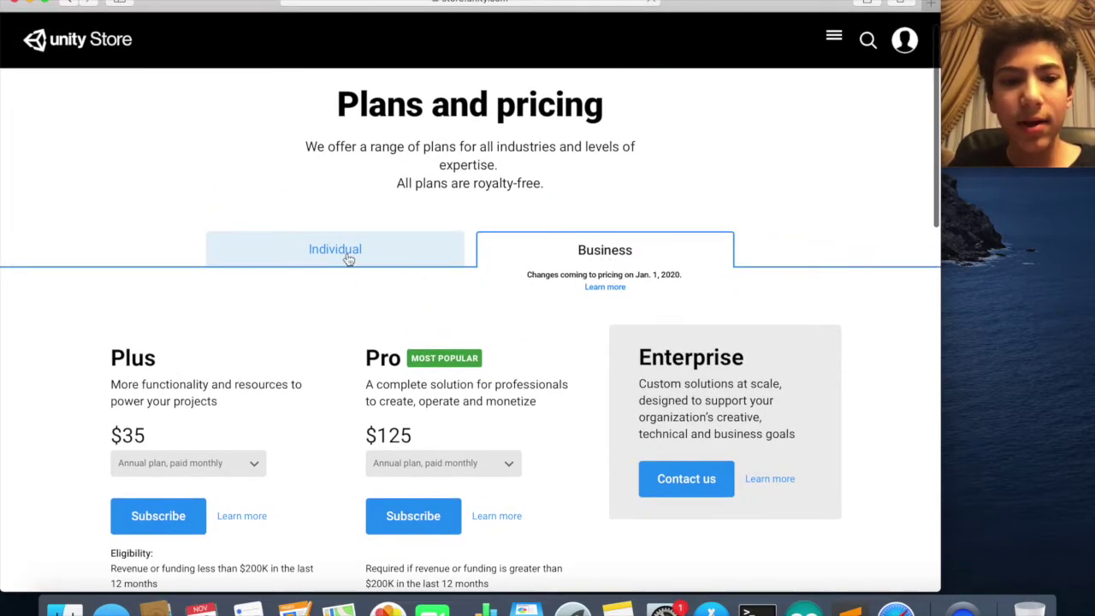
click(412, 249)
scroll(456, 300, down, 3)
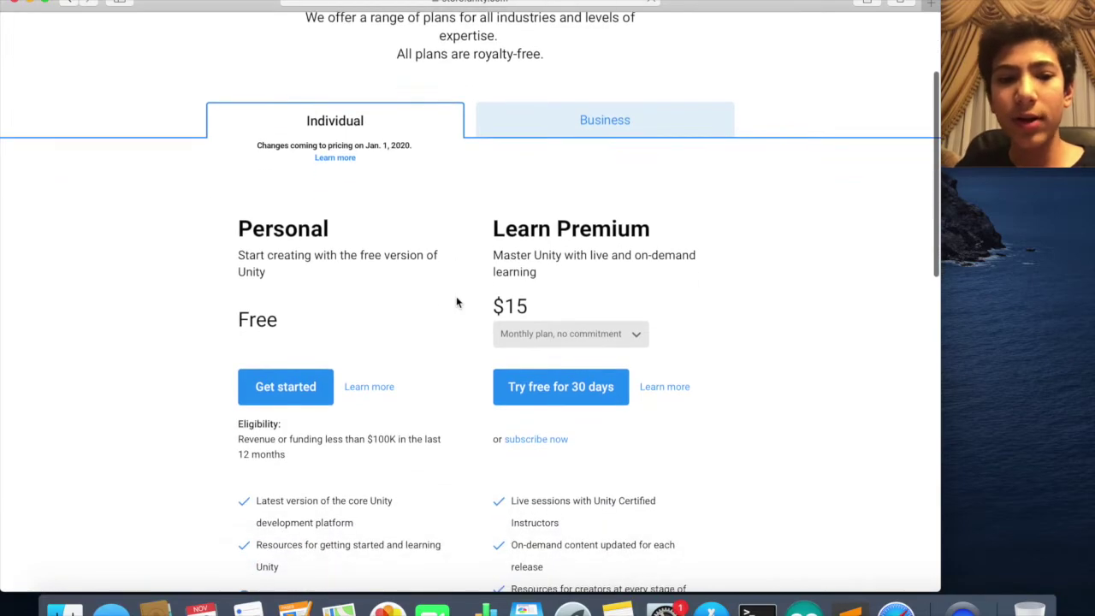
Get started with the free Personal plan, choose the first-time user download and agree to the terms
click(288, 379)
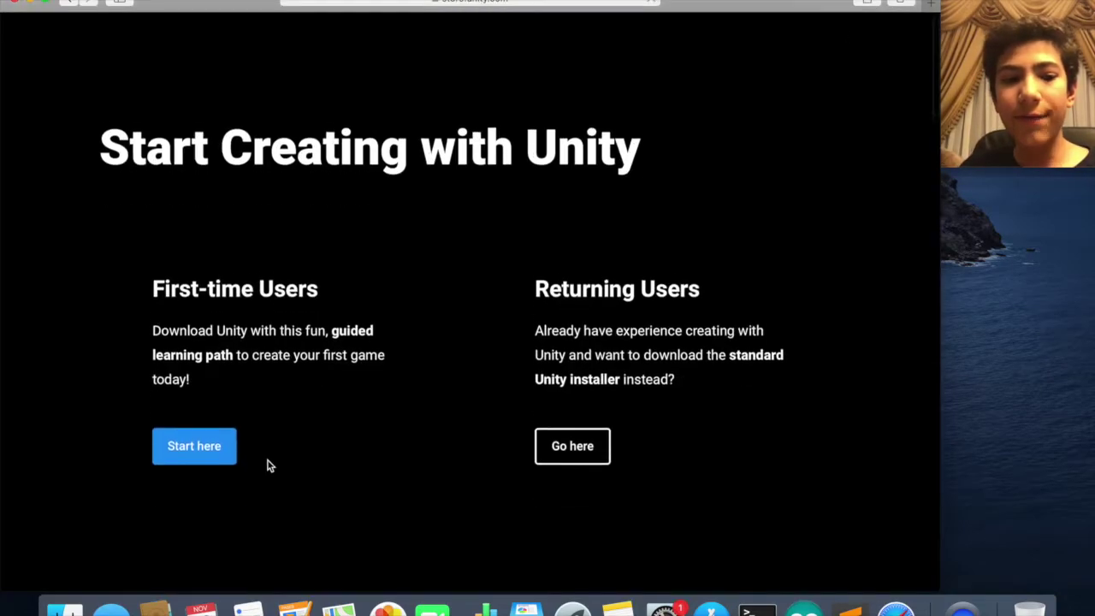
scroll(267, 464, down, 1)
click(211, 400)
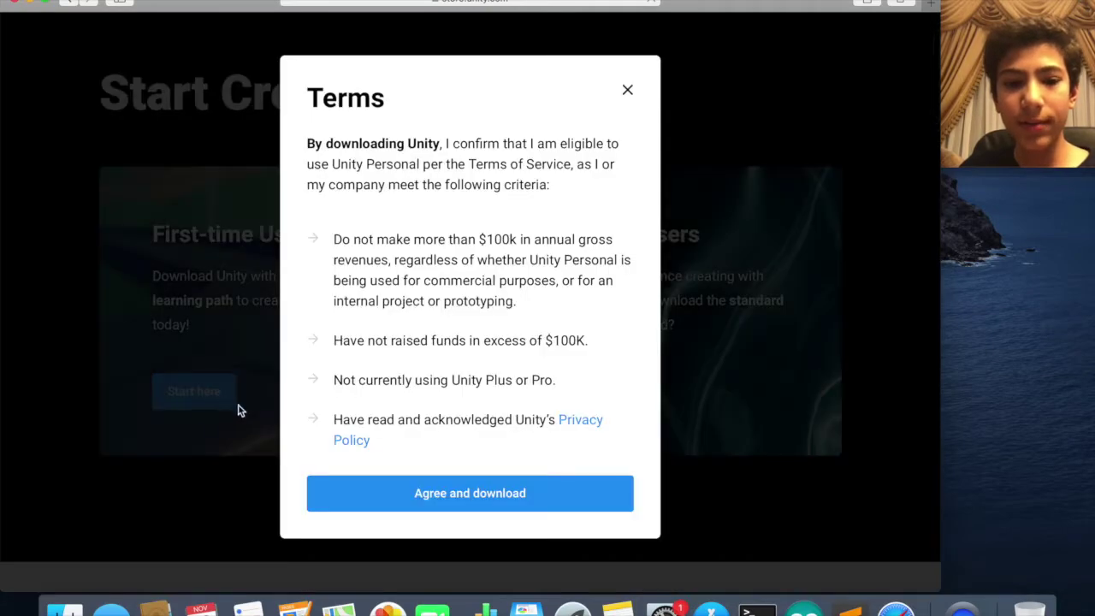
click(396, 493)
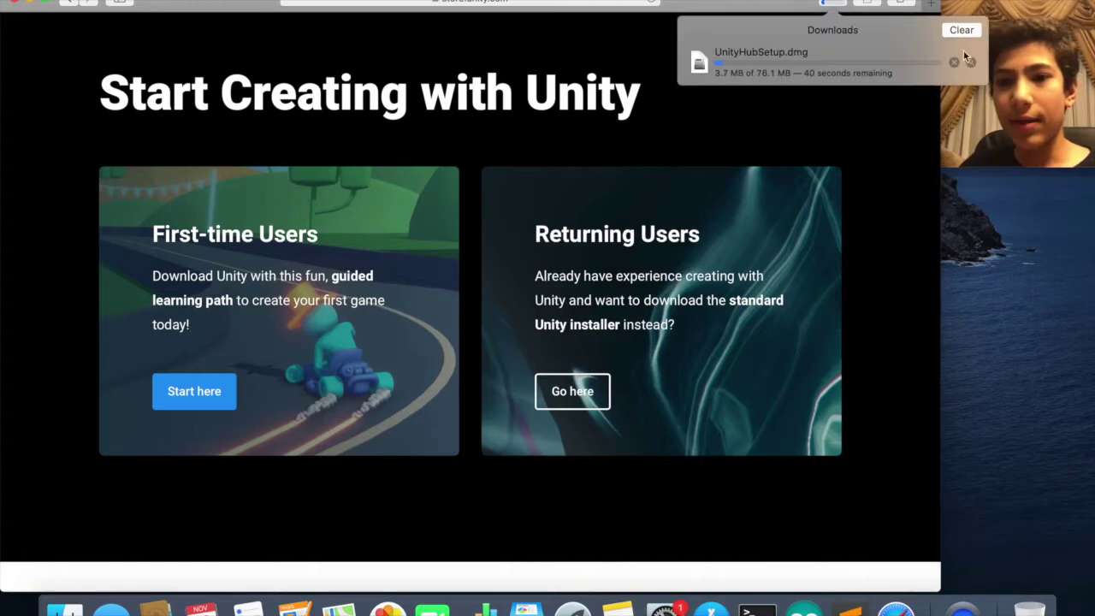
Stop the UnityHubSetup.dmg download and clear the downloads list
click(954, 63)
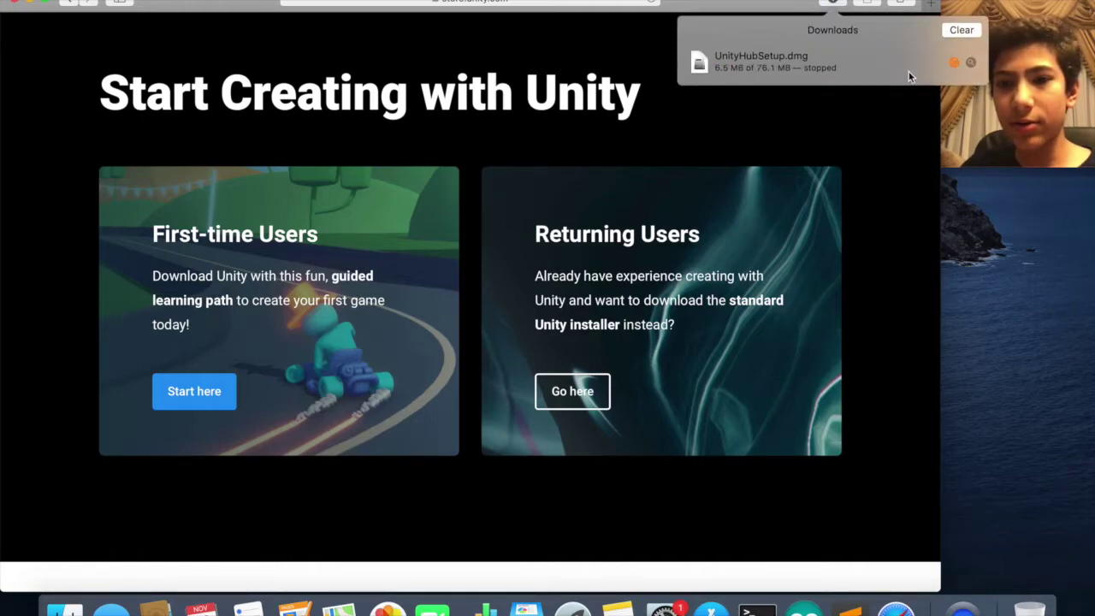
click(962, 30)
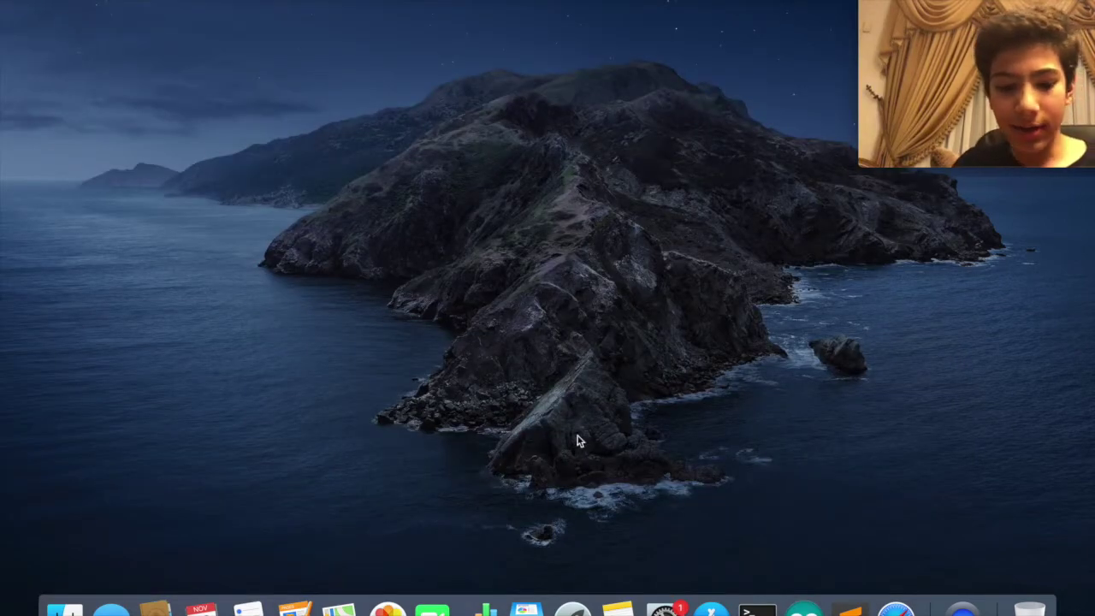
Find Unity with a Spotlight search and launch the Unity application
key(super+space)
text(unity)
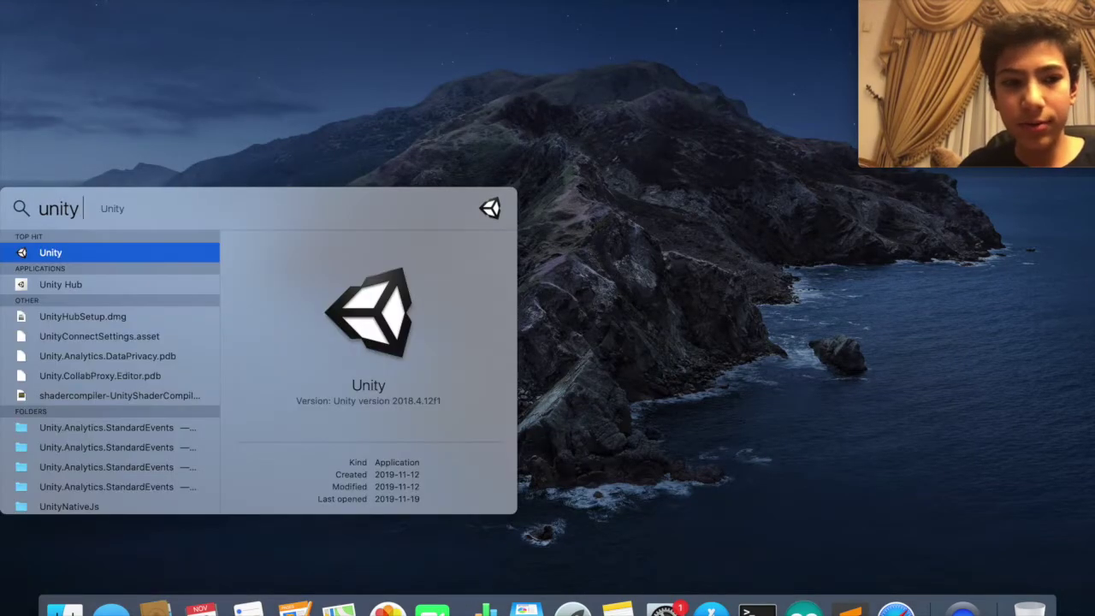
text( hub)
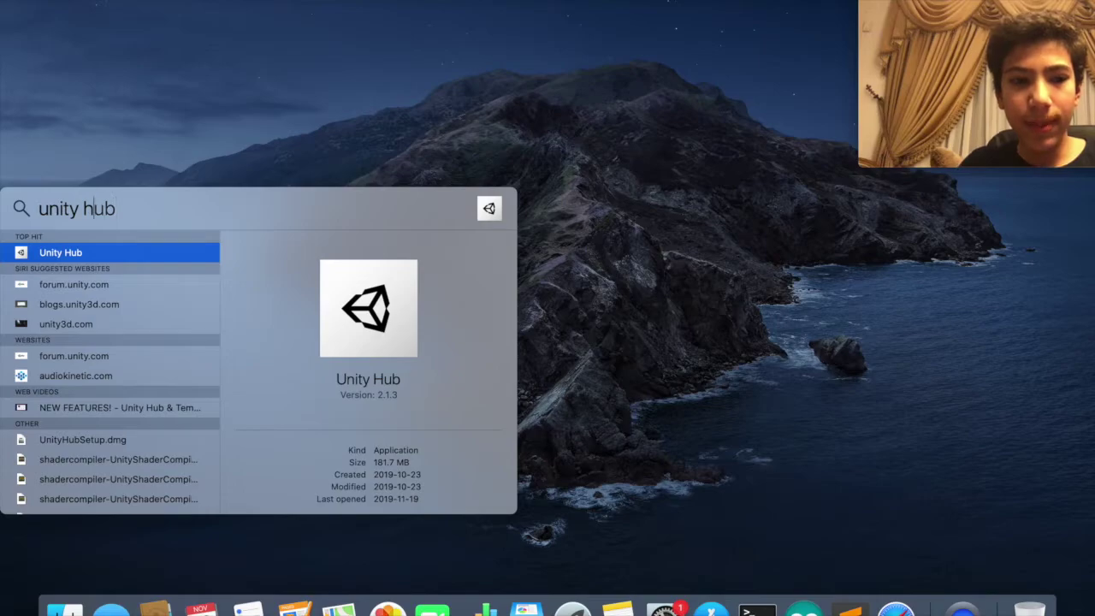
key(BackSpace)
key(BackSpace)
key(BackSpace)
key(BackSpace)
key(Return)
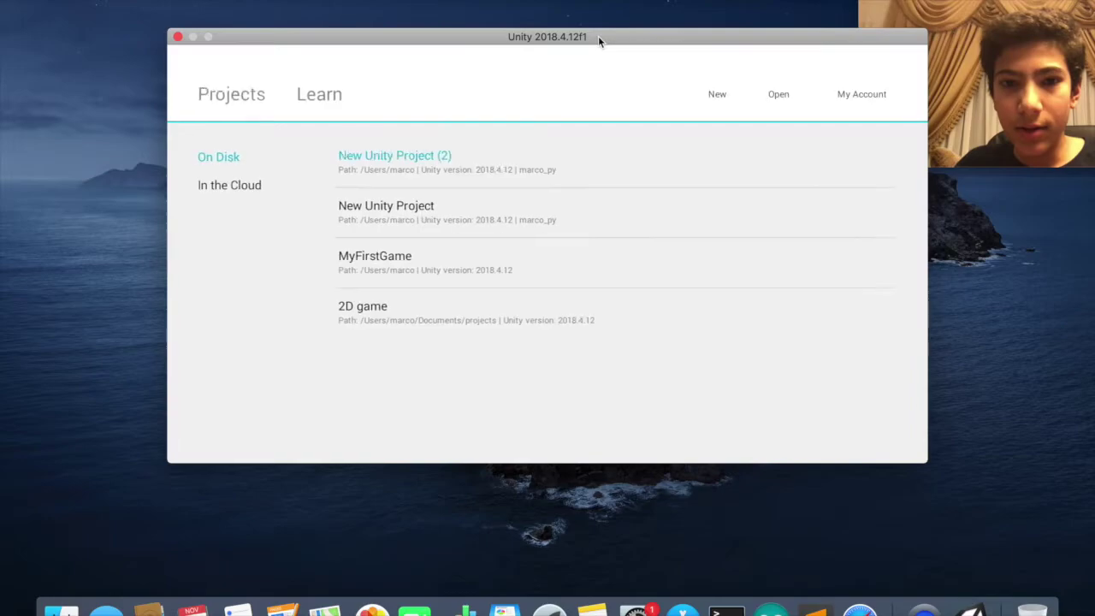
Open the project New Unity Project (2) and narrow the Inspector to enlarge the Scene view
drag(599, 36, 510, 34)
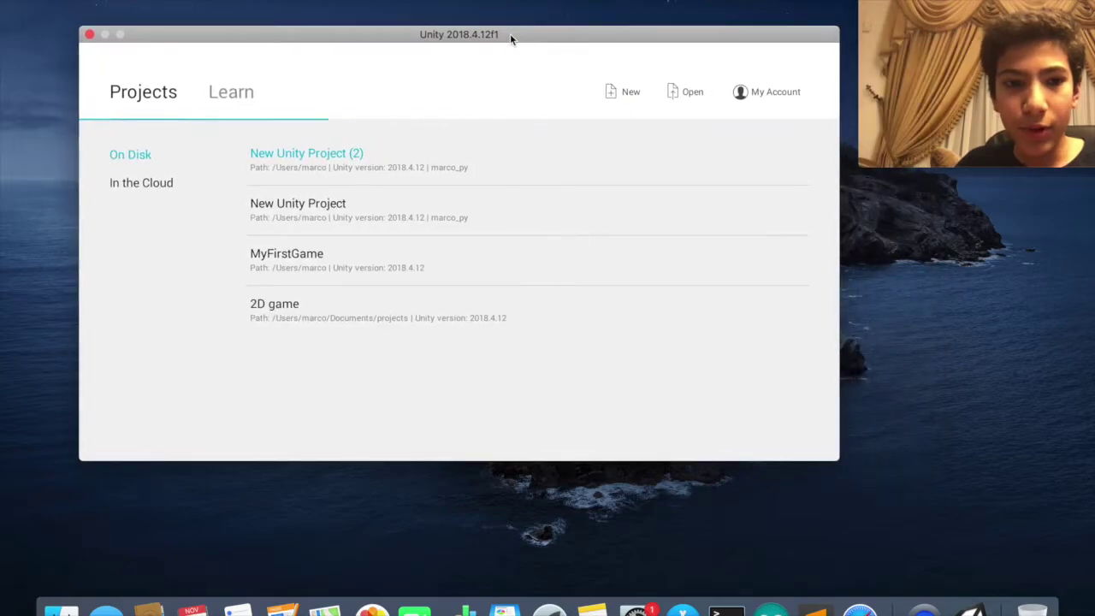
click(321, 169)
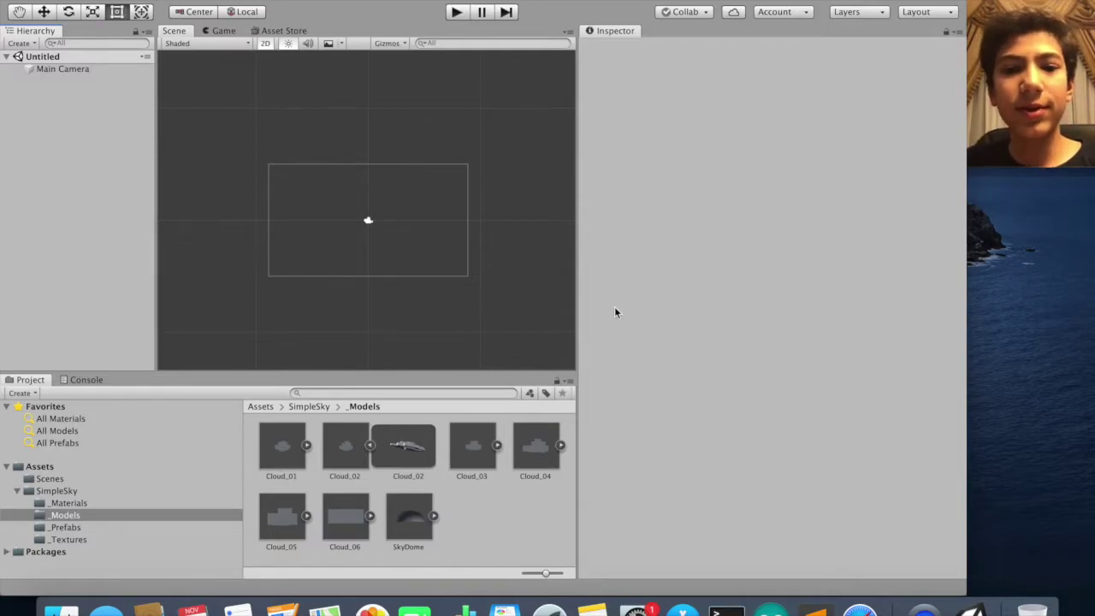
drag(578, 297, 756, 331)
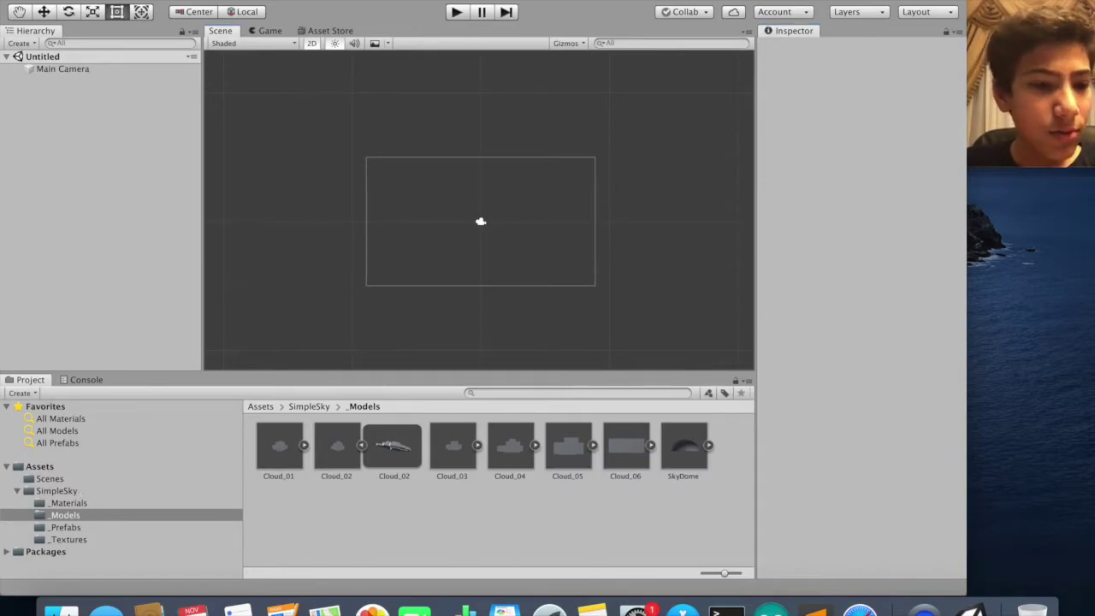
Open the Asset Store, look over its featured assets and return to the Scene view
click(301, 34)
click(271, 32)
click(301, 34)
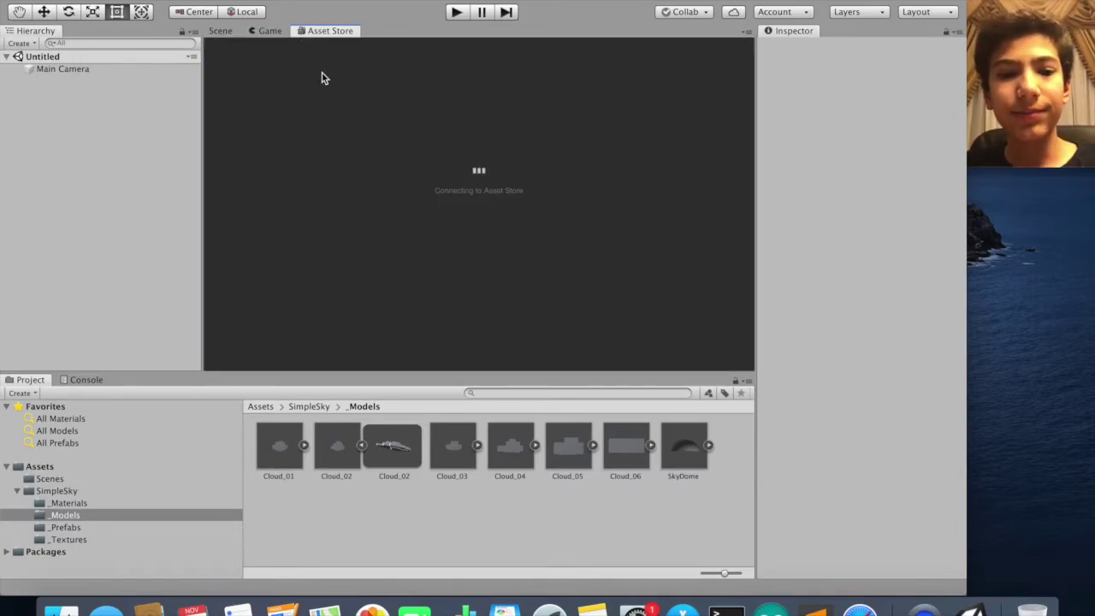
click(227, 31)
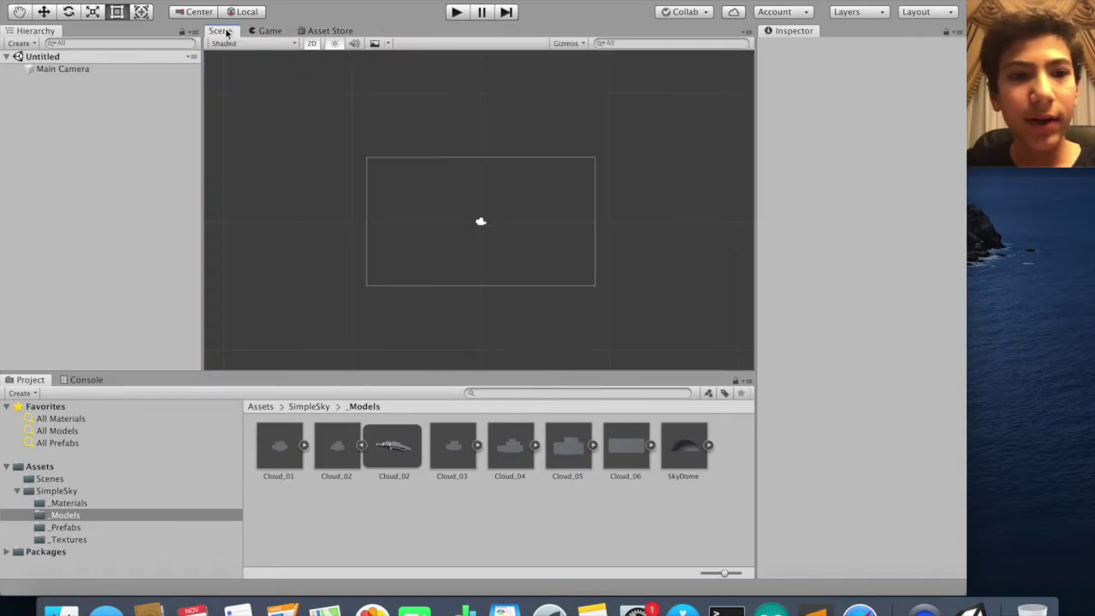
click(325, 32)
scroll(318, 276, down, 3)
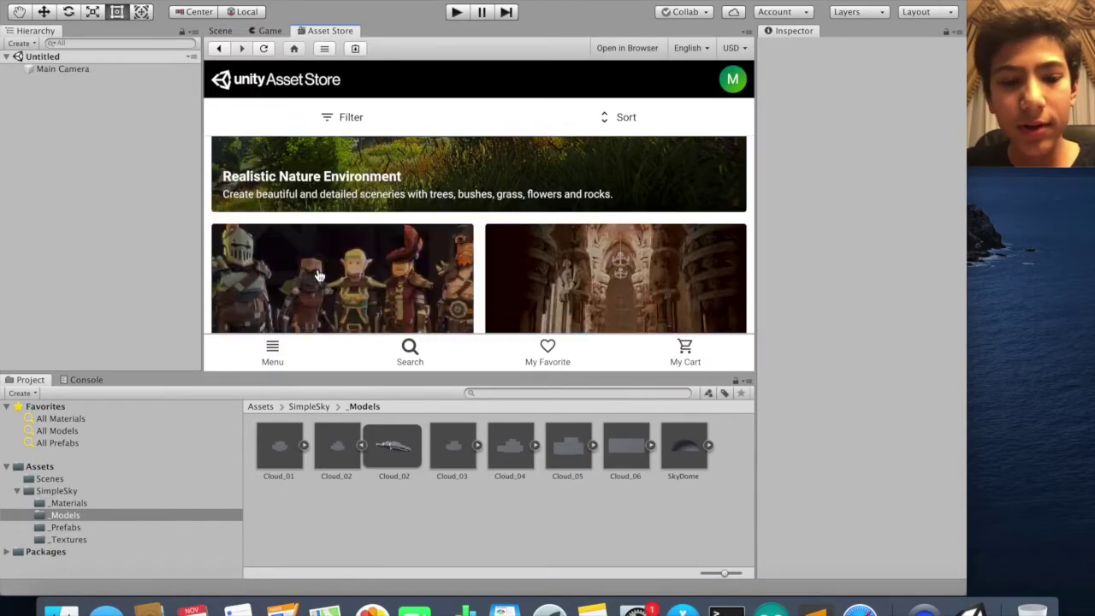
scroll(318, 272, up, 3)
click(222, 32)
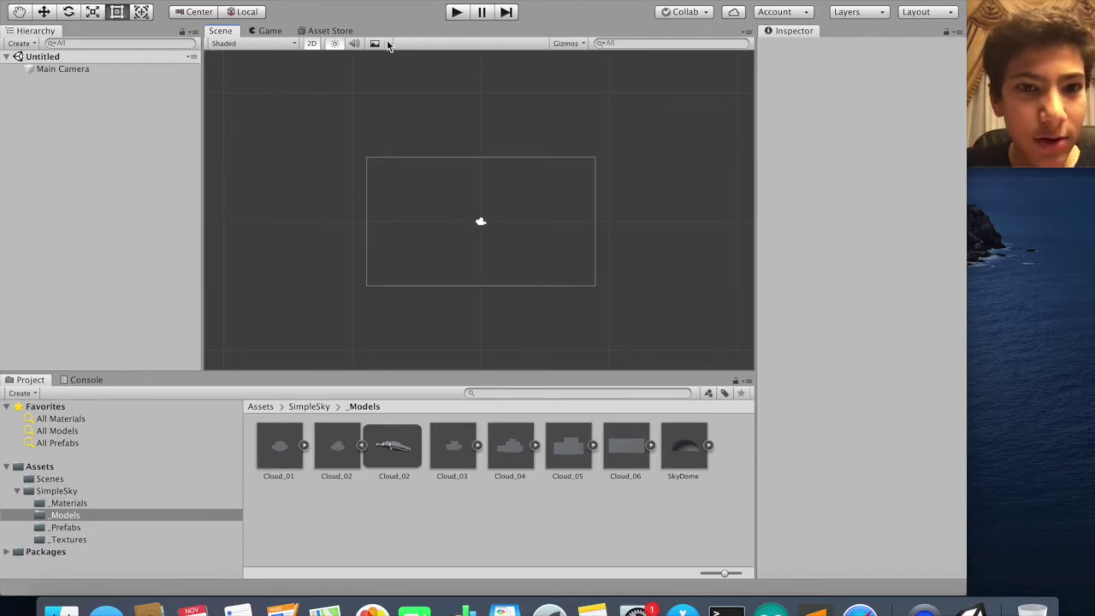
Search the Asset Store for "2d free"
click(329, 31)
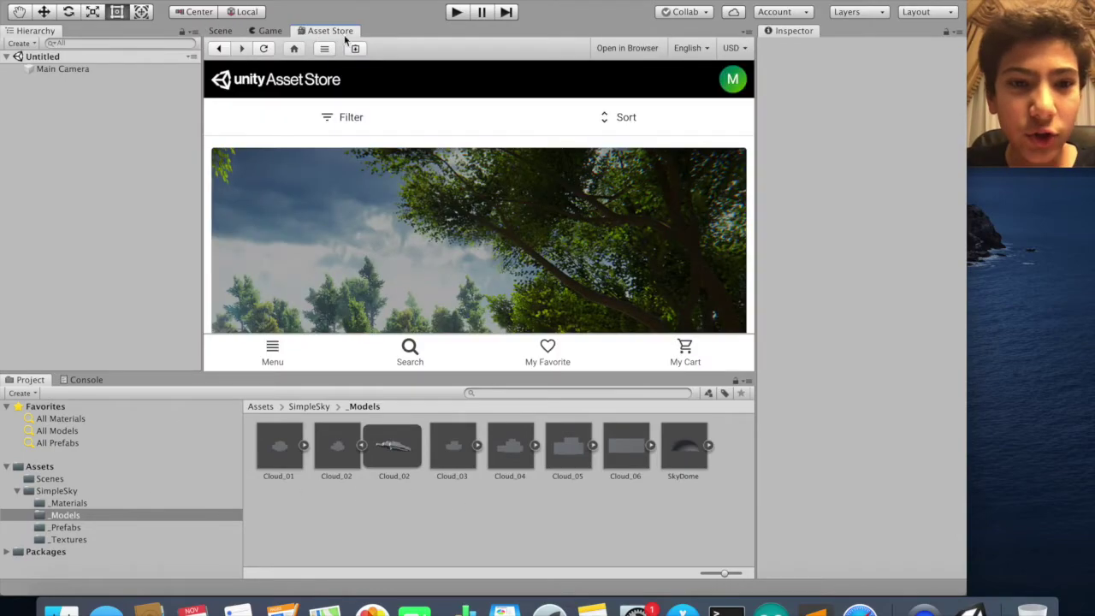
click(416, 357)
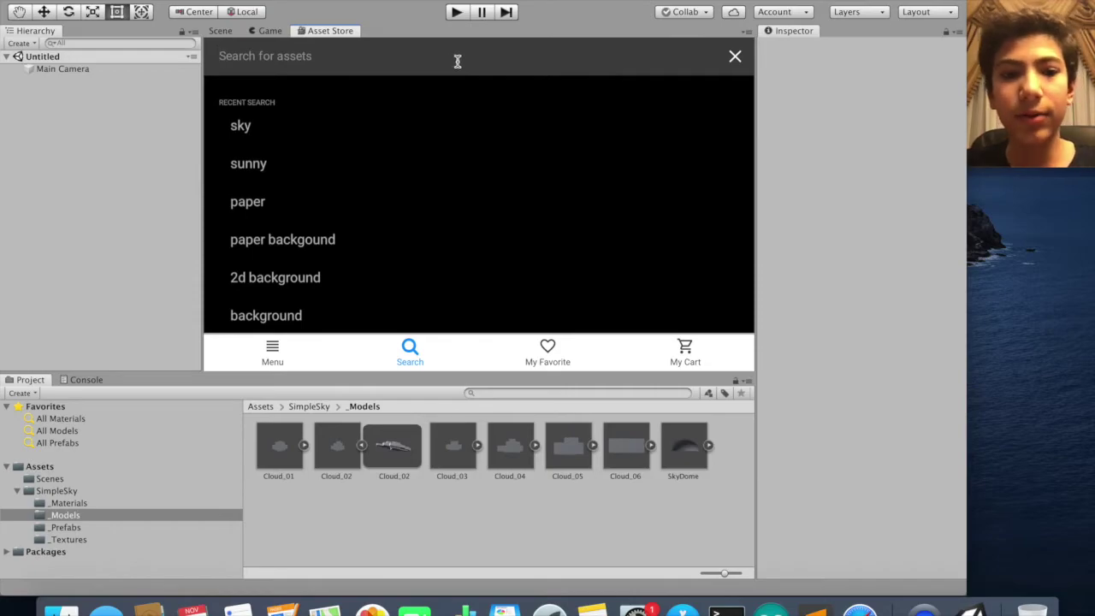
text(2d free)
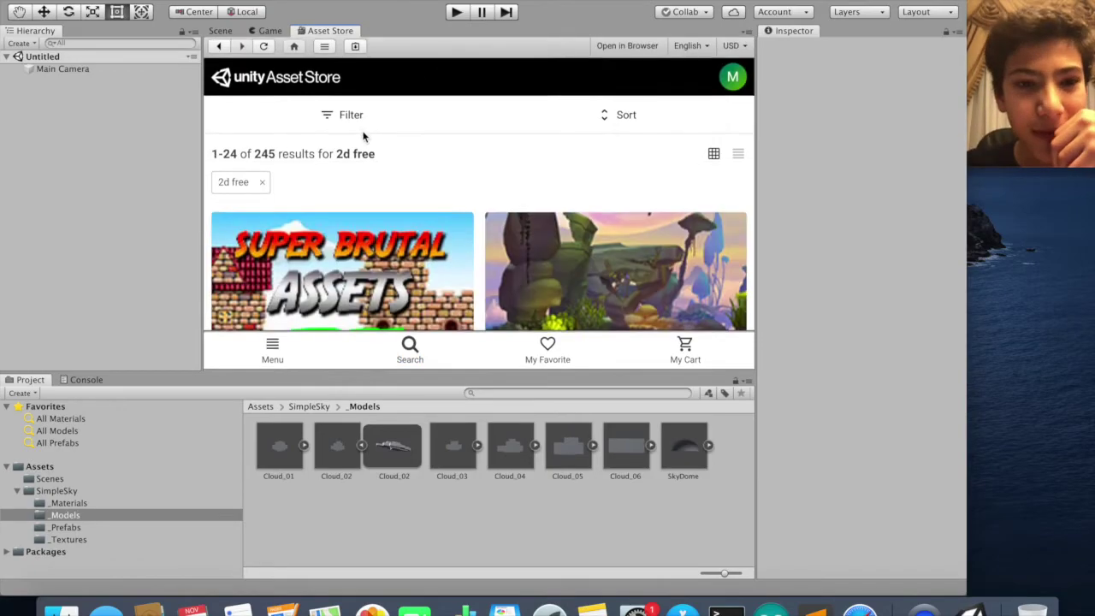
Look through the first 2D asset packs in the search results and return to the Scene view
scroll(363, 137, down, 2)
mouse_move(387, 294)
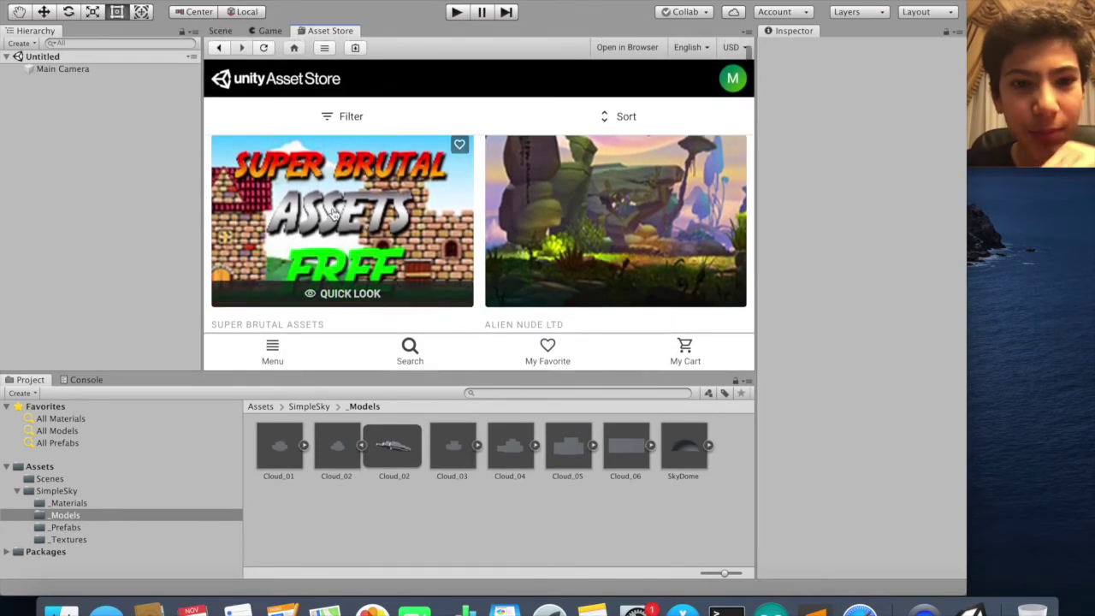
scroll(398, 312, down, 3)
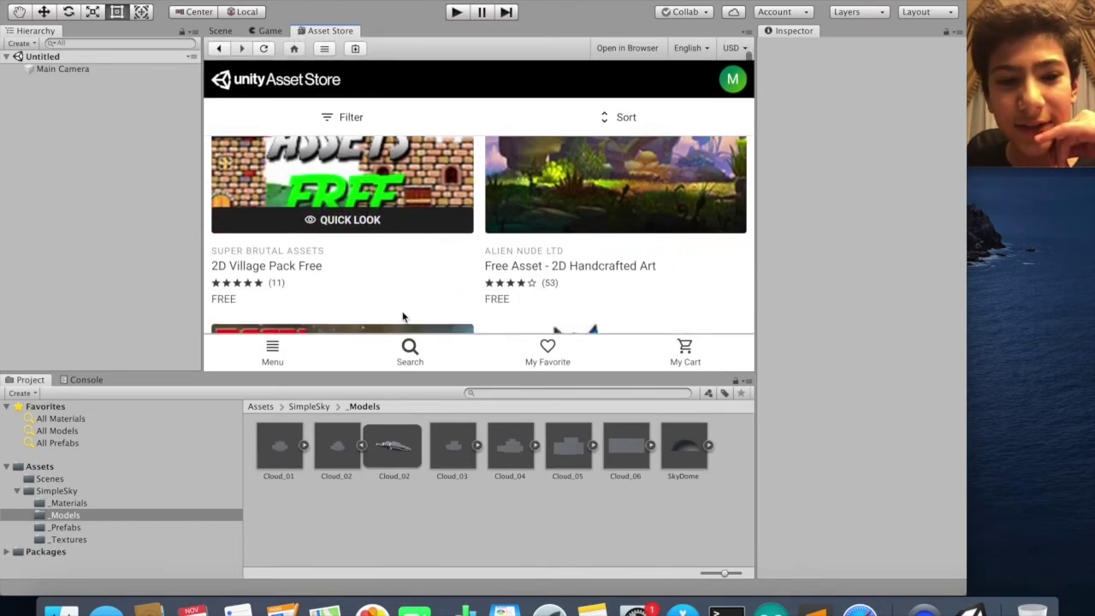
scroll(396, 325, up, 3)
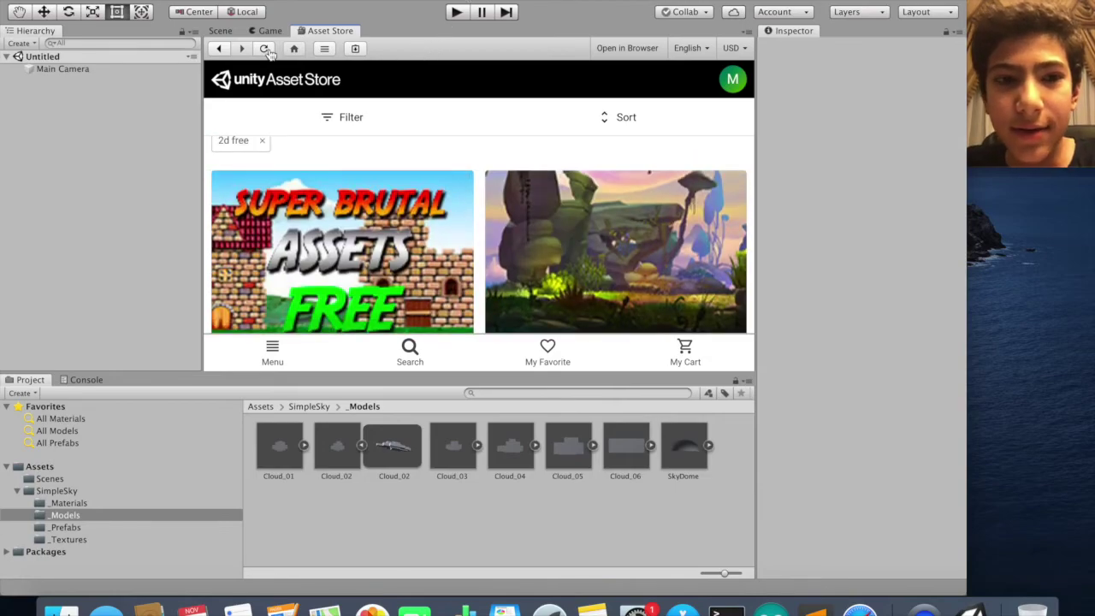
click(209, 31)
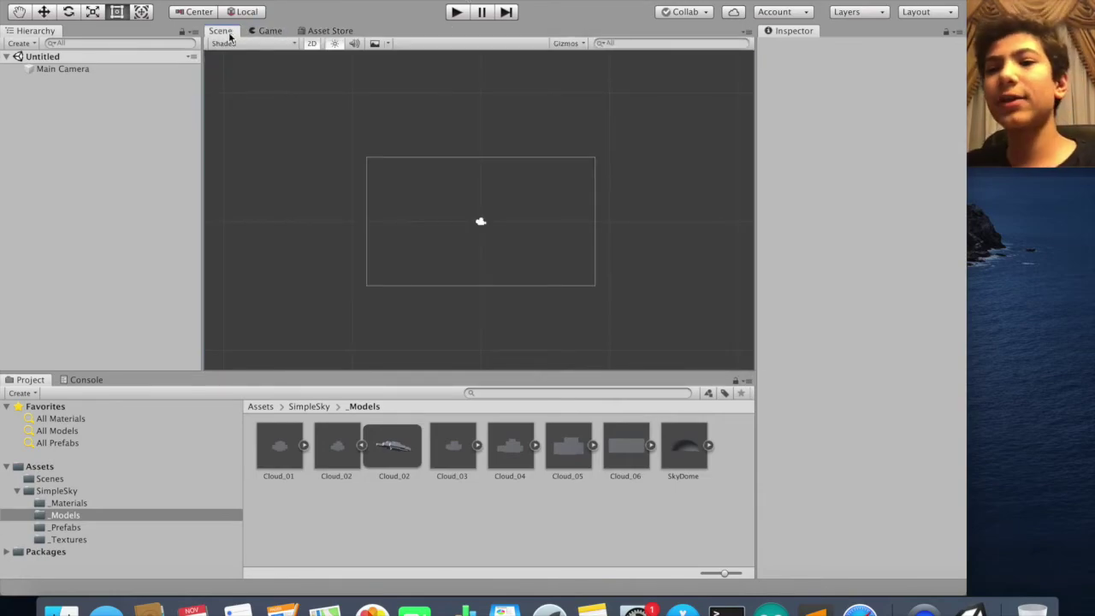
click(982, 160)
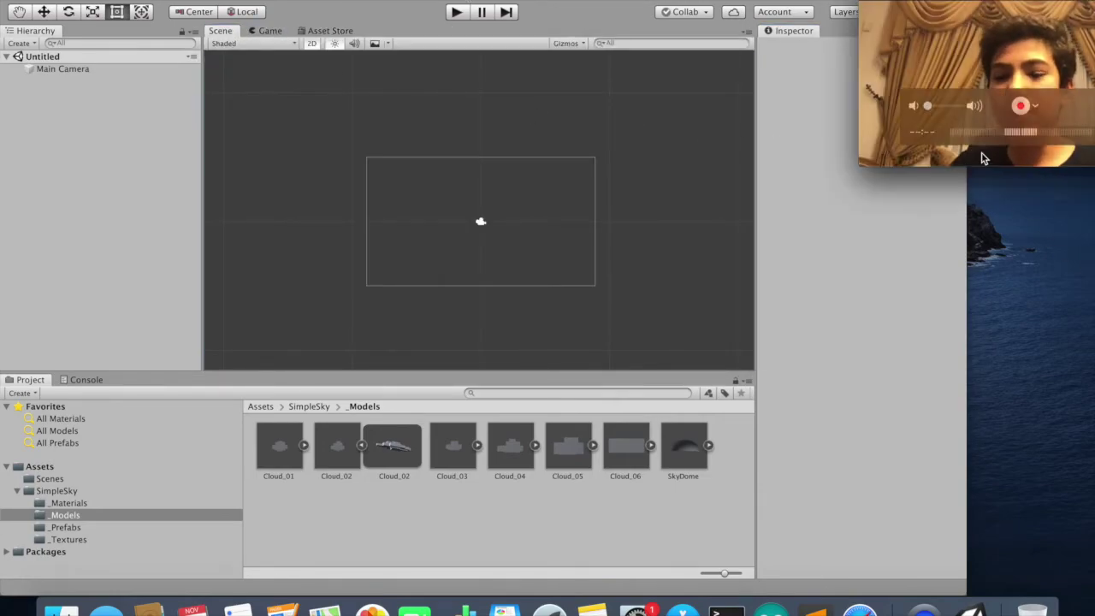
drag(857, 165, 377, 360)
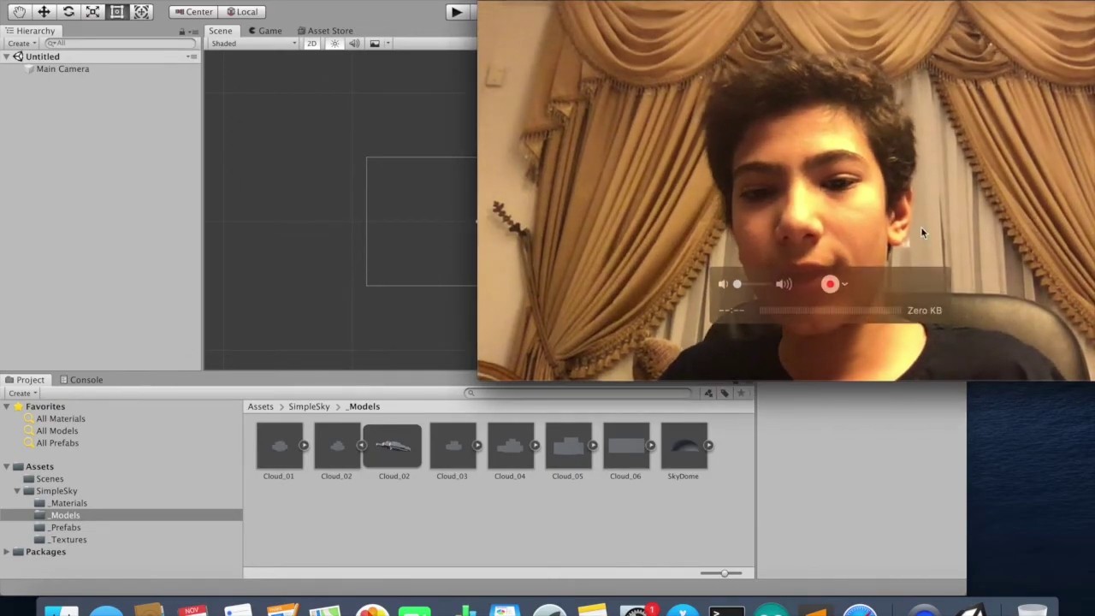
click(864, 394)
click(1031, 310)
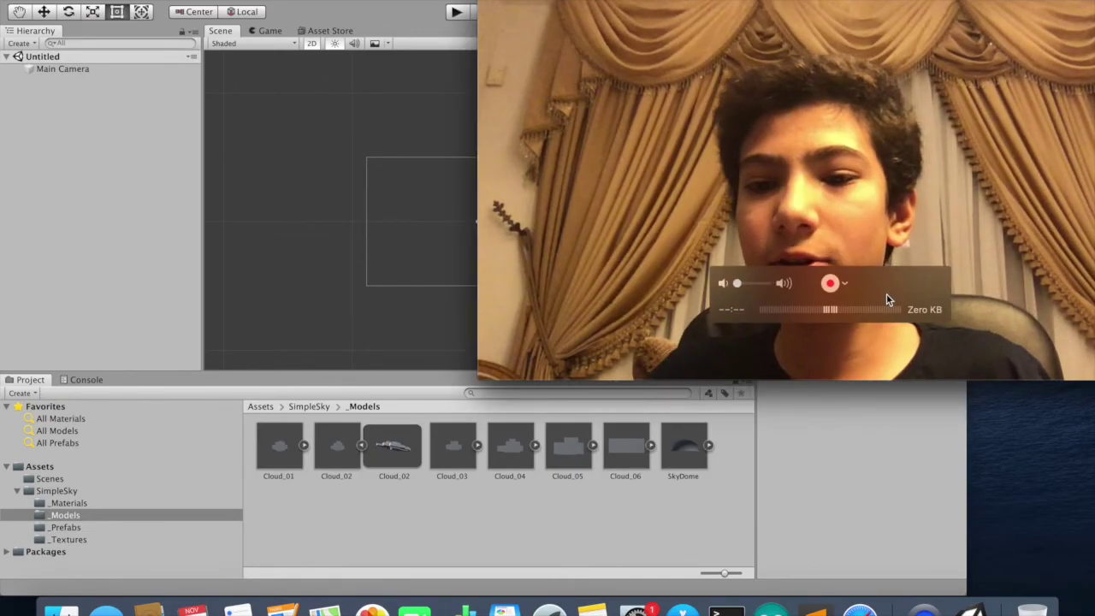